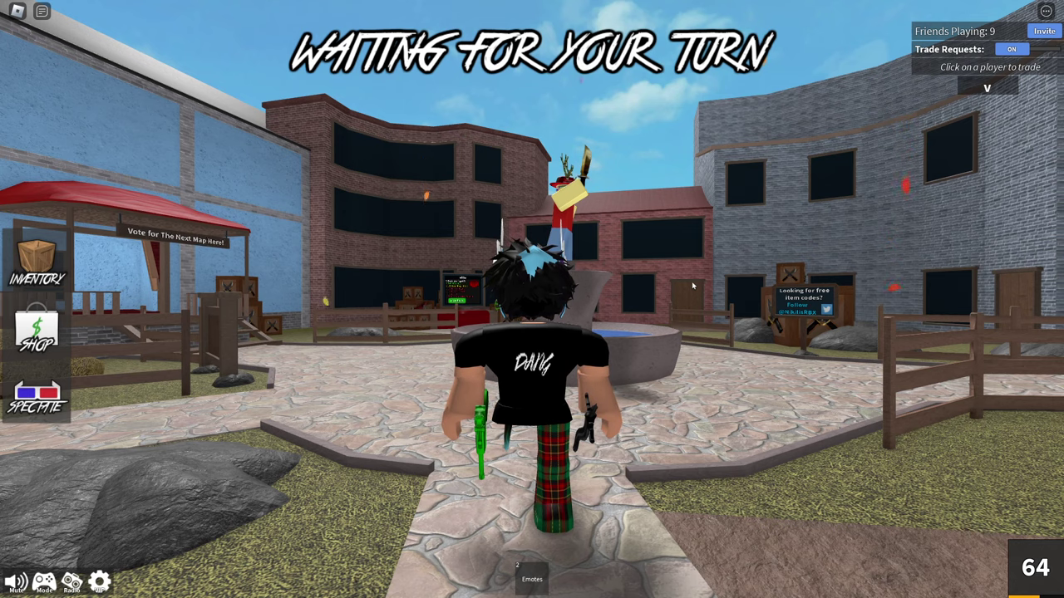
# Step: Turn the camera slightly around the Roblox lobby and scroll through the Discord server
pyautogui.press('Left')
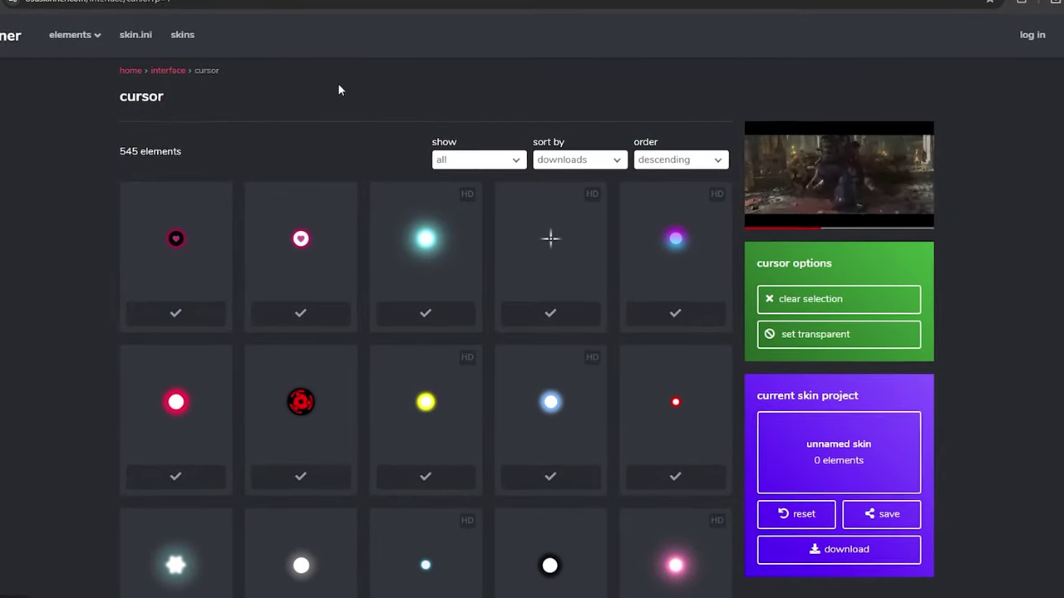
pyautogui.scroll(-8, 463, 236)
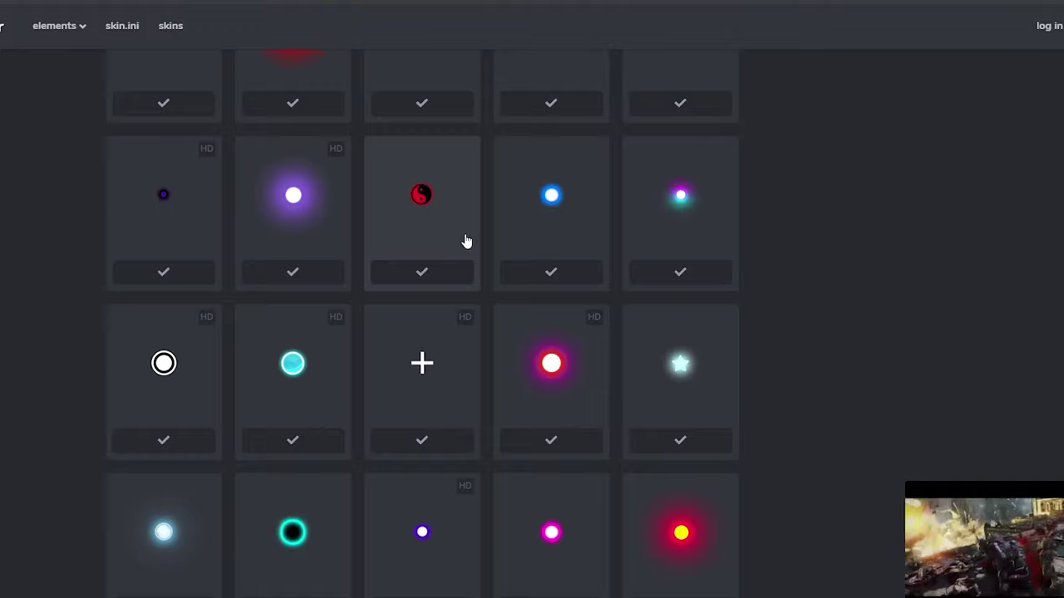
pyautogui.scroll(10, 463, 247)
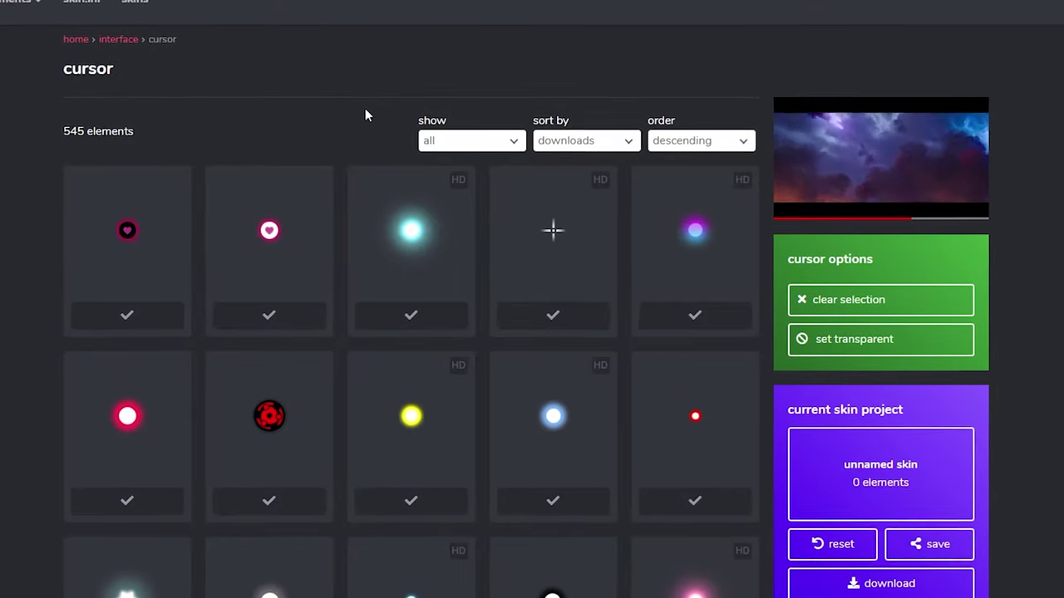
pyautogui.scroll(-3, 451, 247)
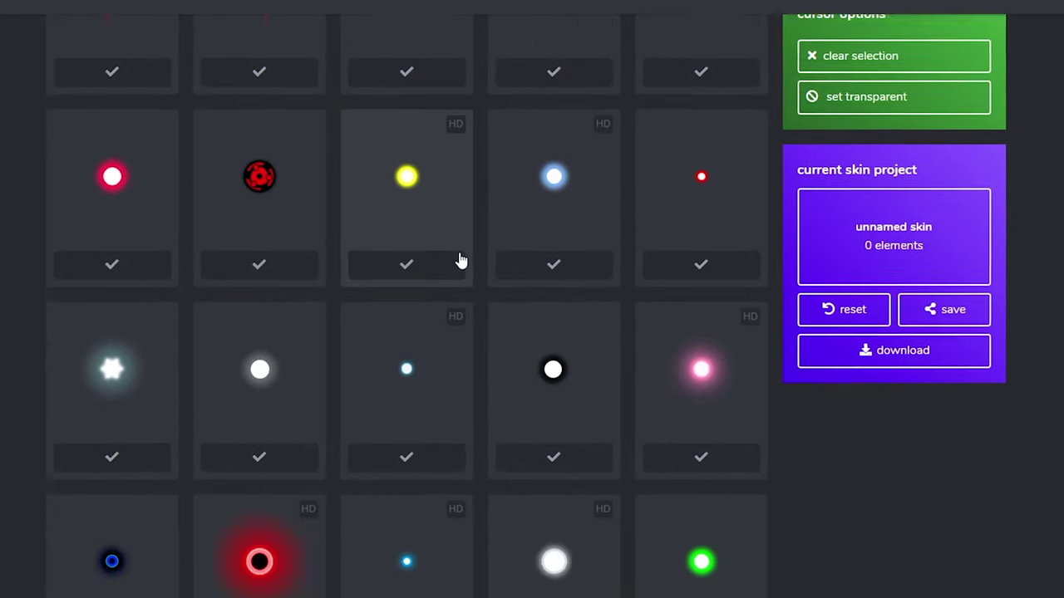
pyautogui.scroll(-7, 461, 260)
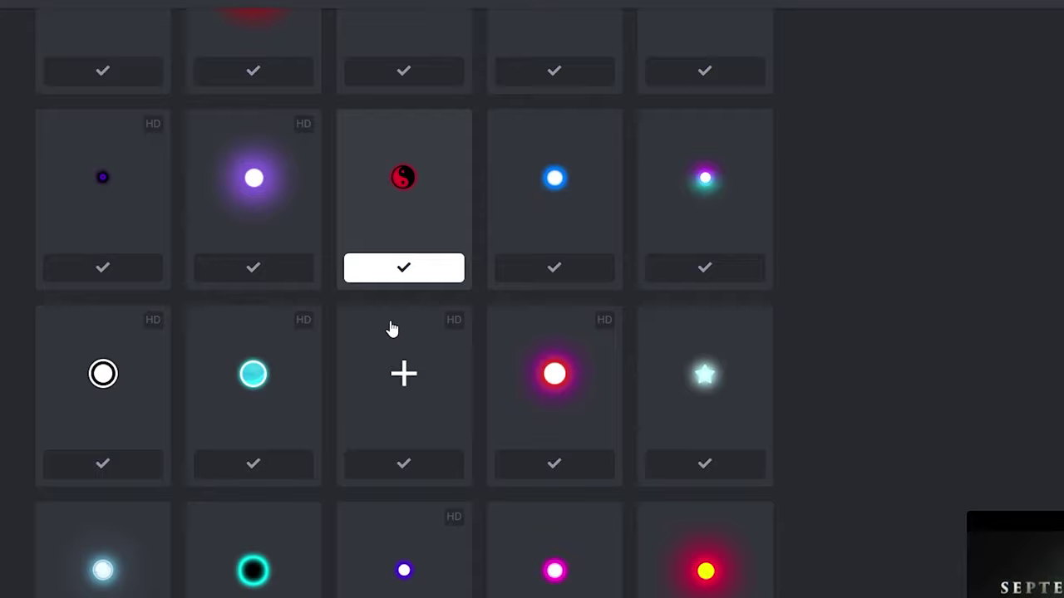
pyautogui.scroll(-5, 480, 360)
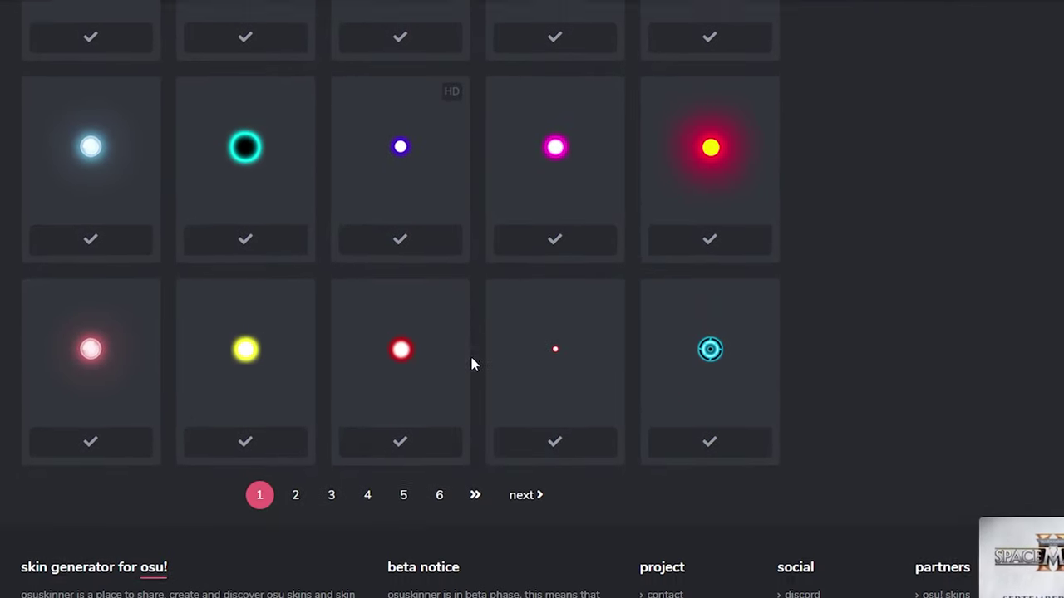
pyautogui.scroll(7, 472, 357)
pyautogui.scroll(10, 471, 358)
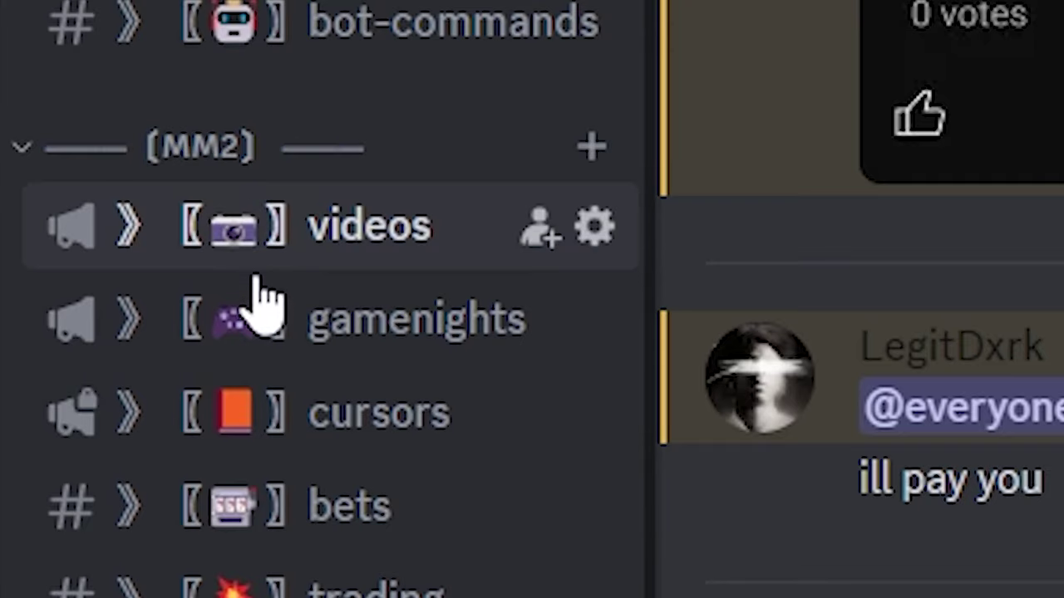
# Step: Open the cursors channel and browse the coloured cursor dot images and renaming notes
pyautogui.click(314, 444)
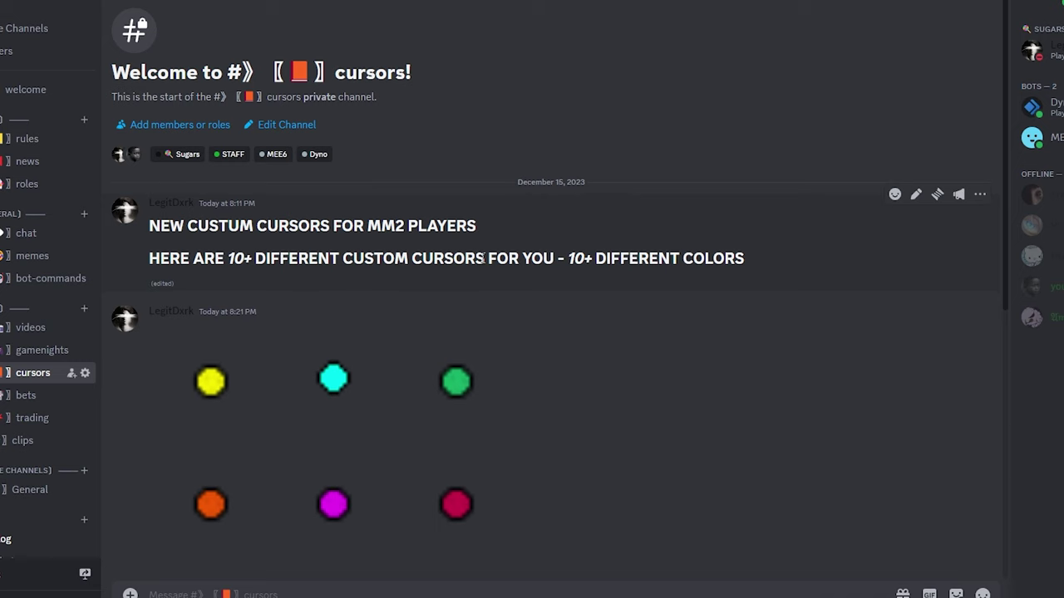
pyautogui.scroll(-5, 389, 289)
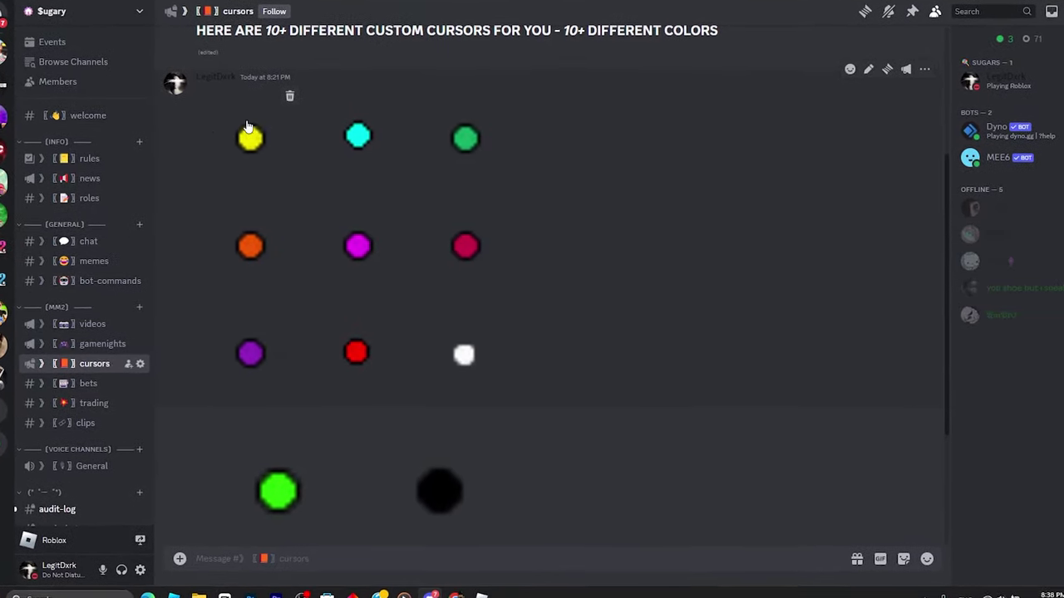
pyautogui.scroll(-2, 516, 317)
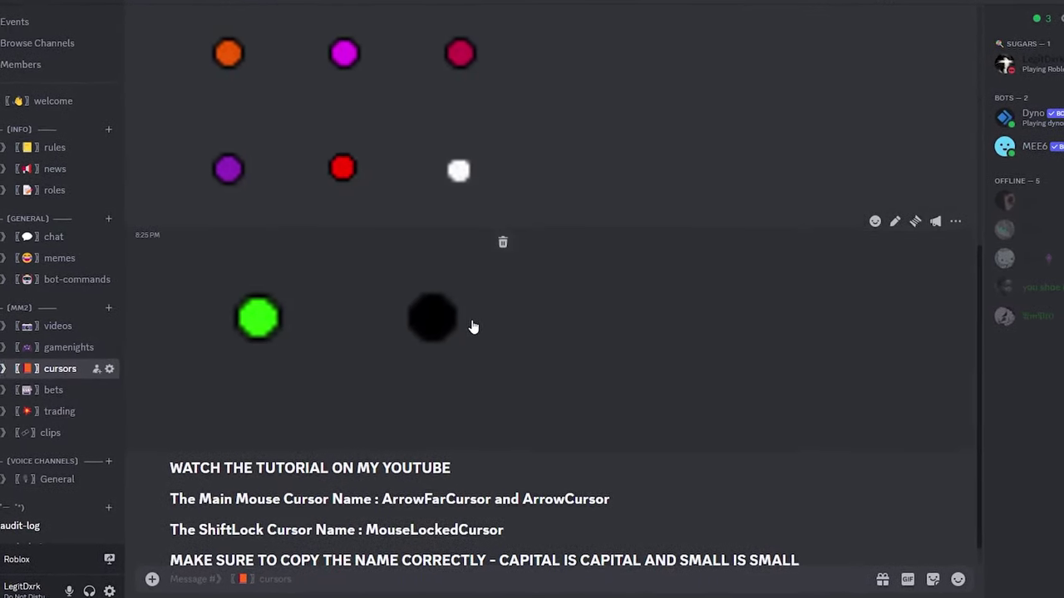
pyautogui.scroll(4, 472, 327)
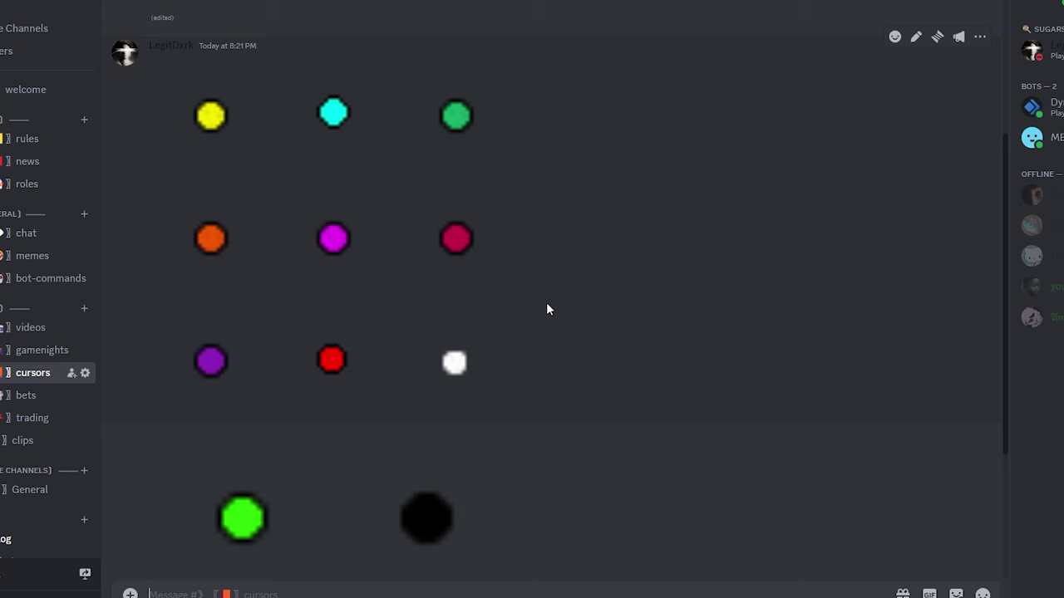
pyautogui.scroll(-3, 547, 308)
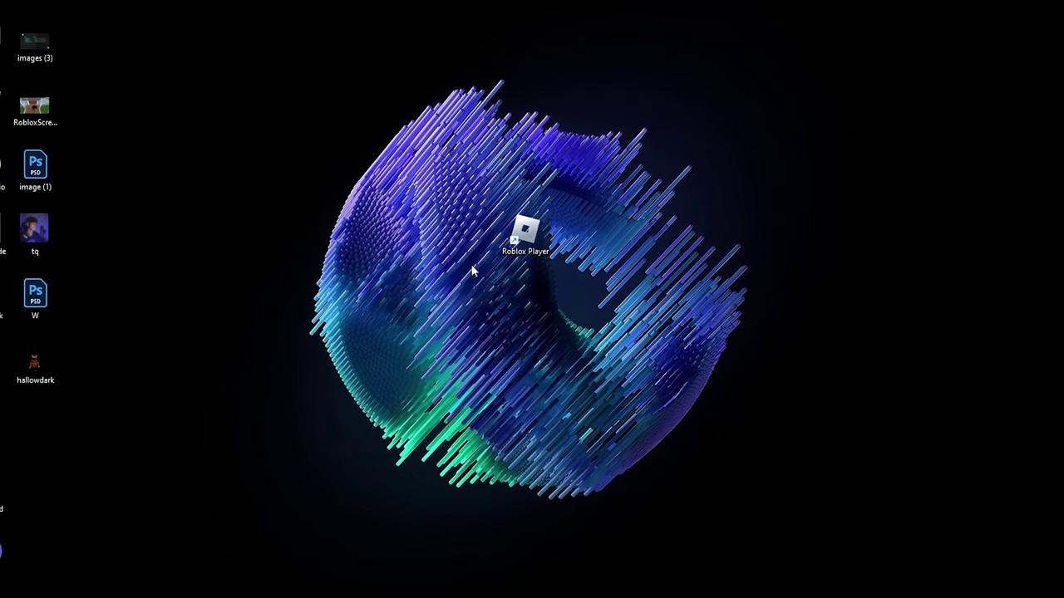
# Step: From the Roblox Player's file location, go into content\textures\Cursors\KeyboardMouse
pyautogui.rightClick(524, 238)
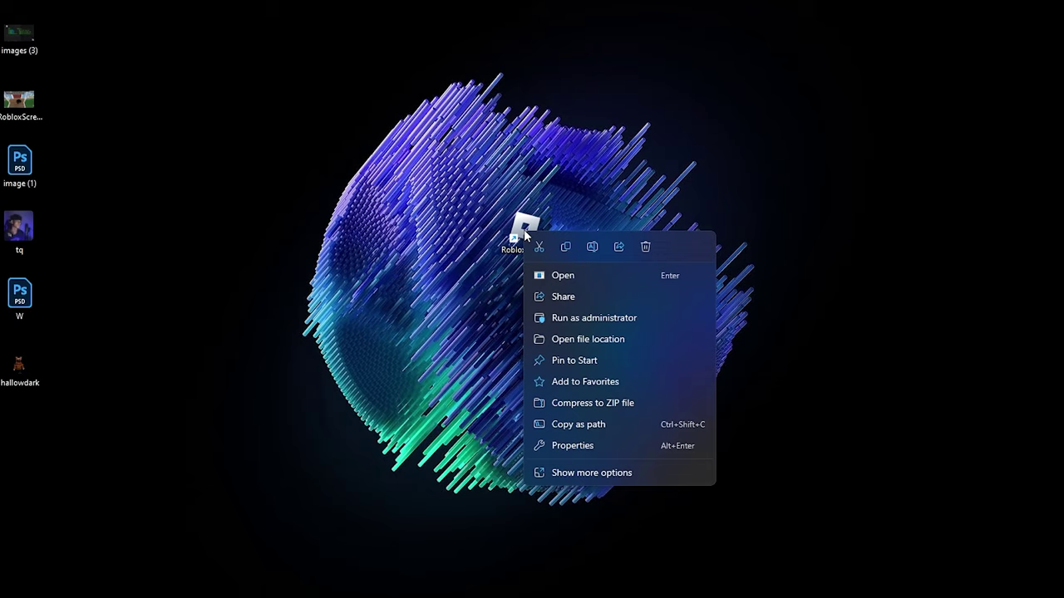
pyautogui.click(594, 339)
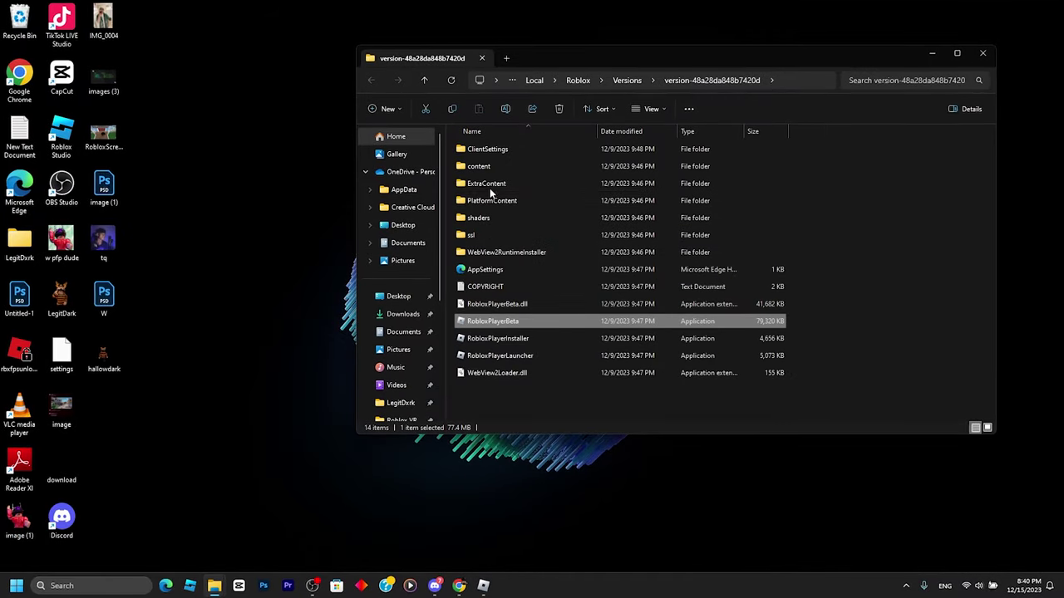
pyautogui.doubleClick(480, 165)
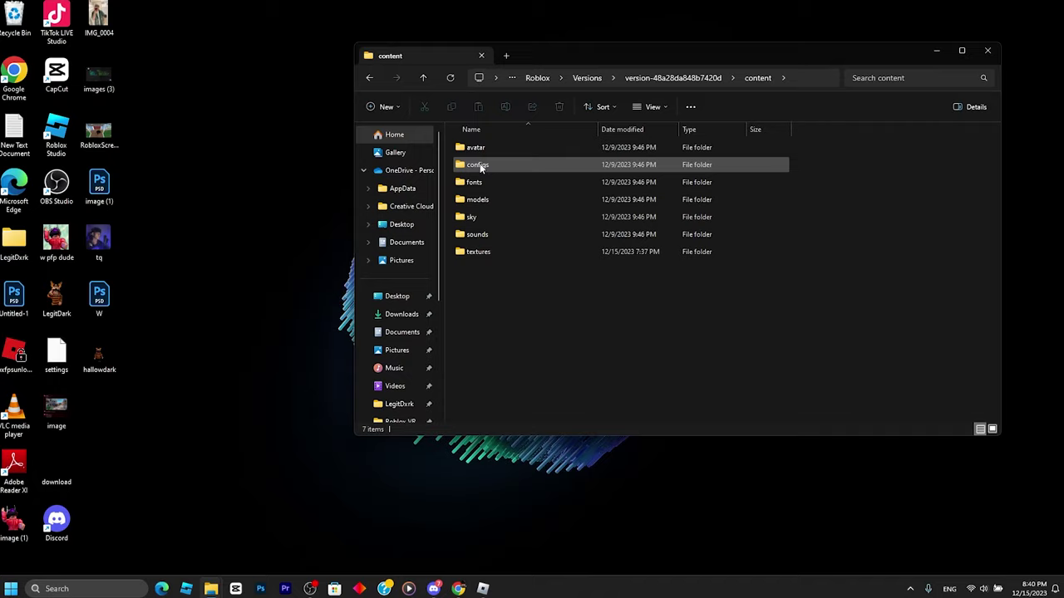
pyautogui.doubleClick(474, 252)
pyautogui.scroll(-5, 581, 249)
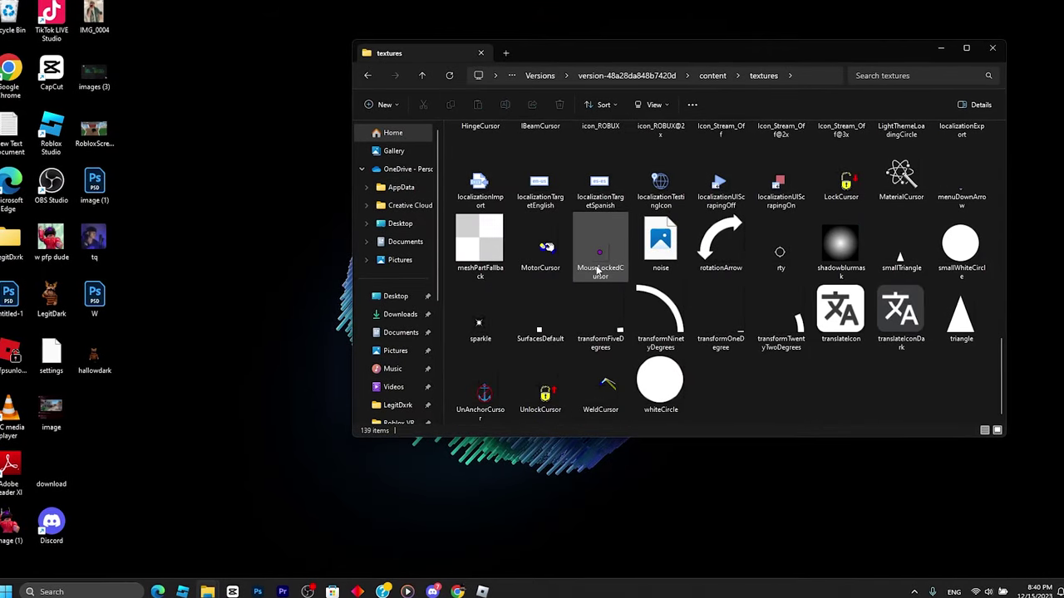
pyautogui.scroll(5, 586, 241)
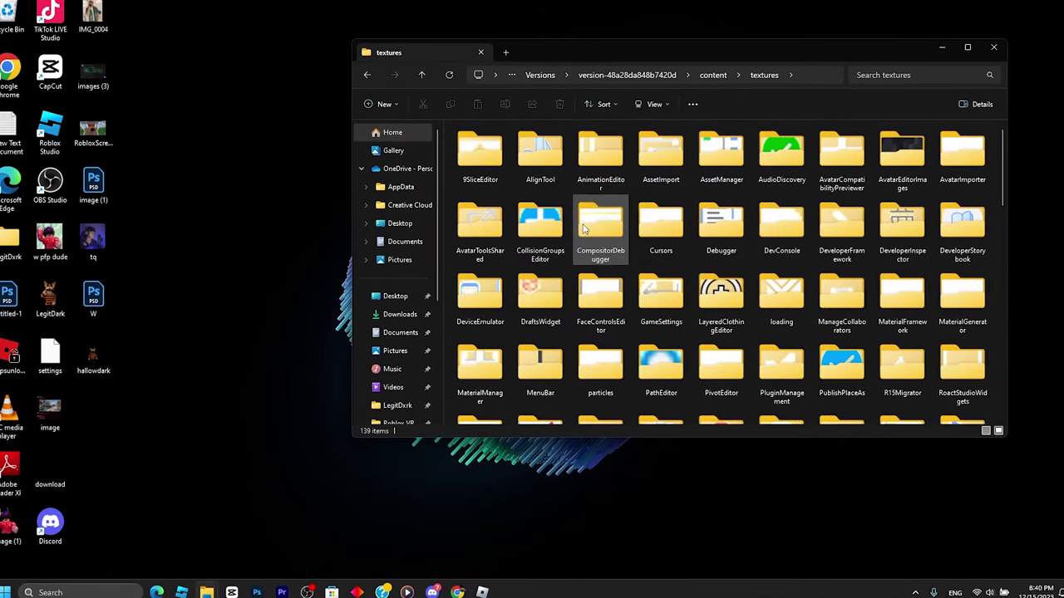
pyautogui.doubleClick(662, 231)
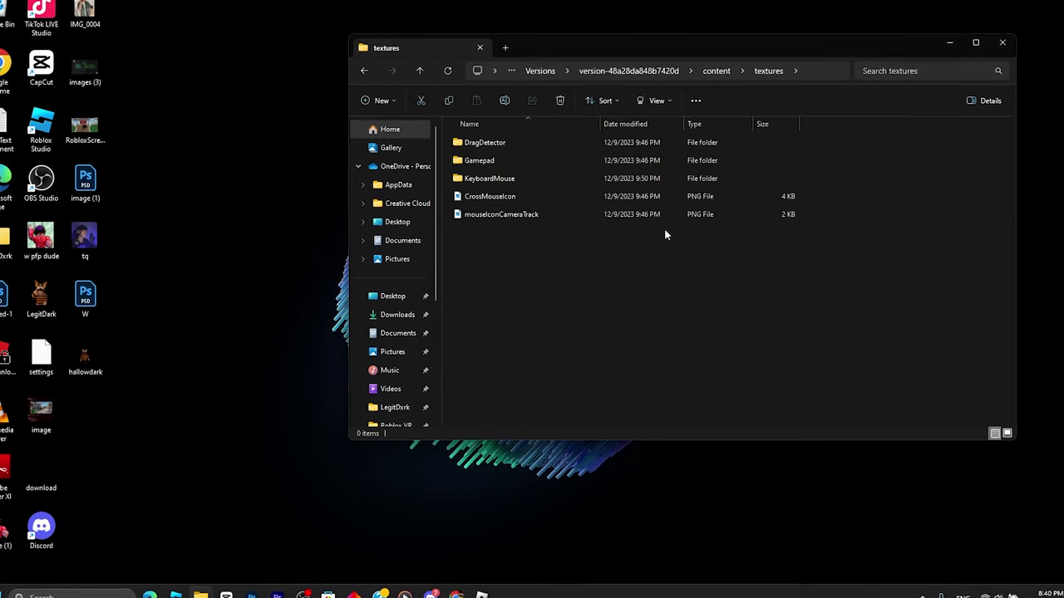
pyautogui.doubleClick(501, 181)
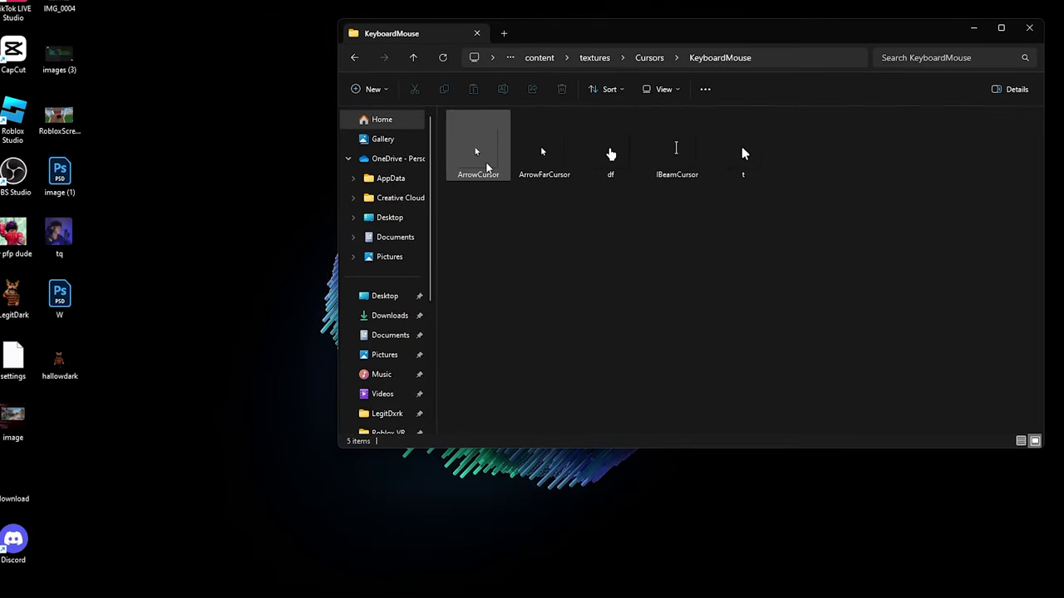
# Step: Delete the ArrowCursor and ArrowFarCursor images from KeyboardMouse
pyautogui.click(487, 166)
pyautogui.press('Delete')
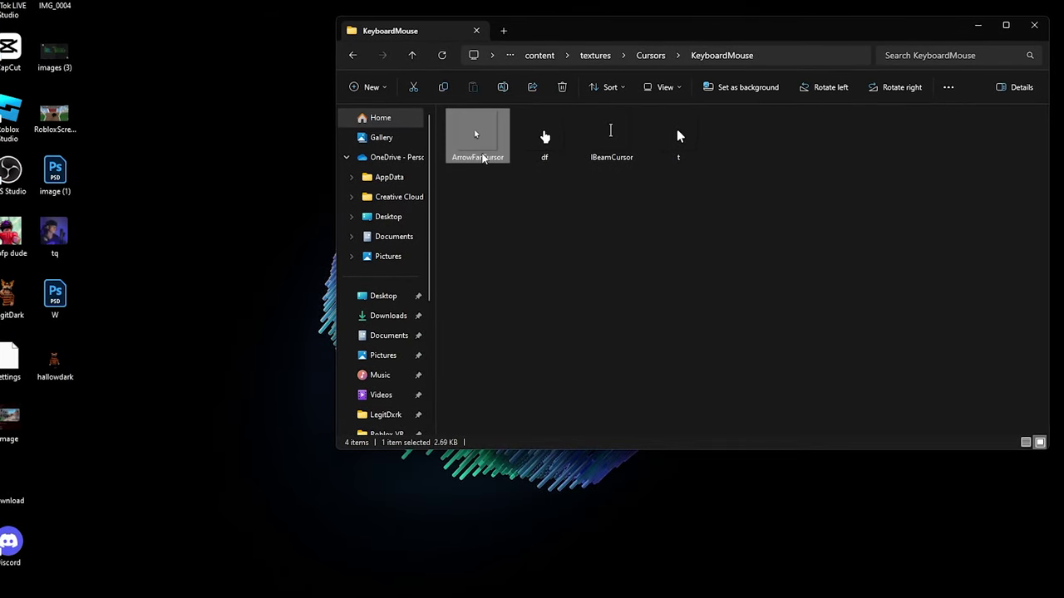
pyautogui.press('Delete')
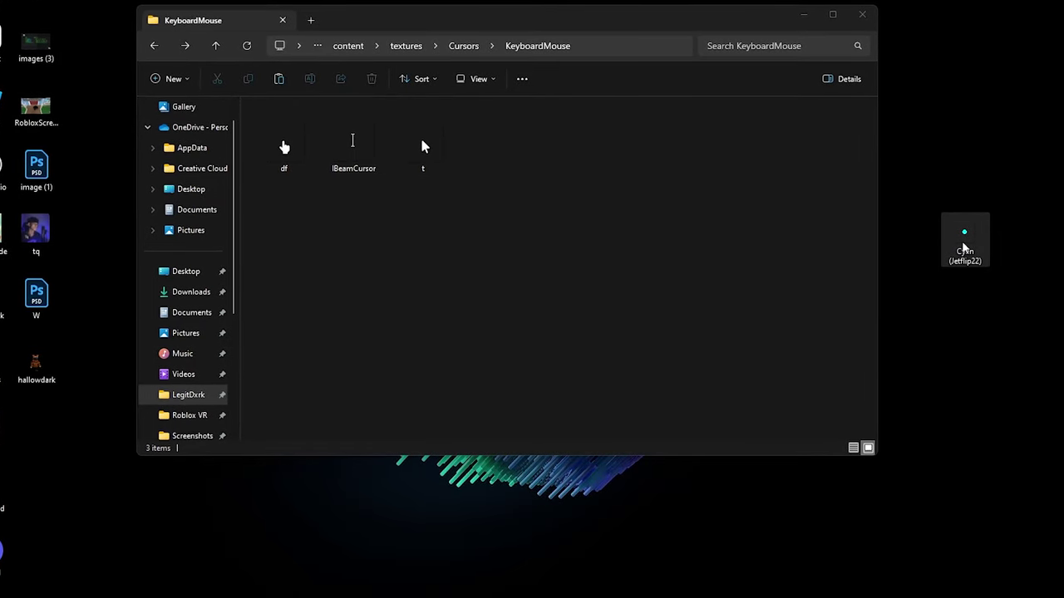
# Step: Move the Cyan cursor PNG from the desktop into KeyboardMouse and select the ArrowFarCursor name in Discord
pyautogui.moveTo(963, 249); pyautogui.dragTo(300, 212)
pyautogui.click(388, 196)
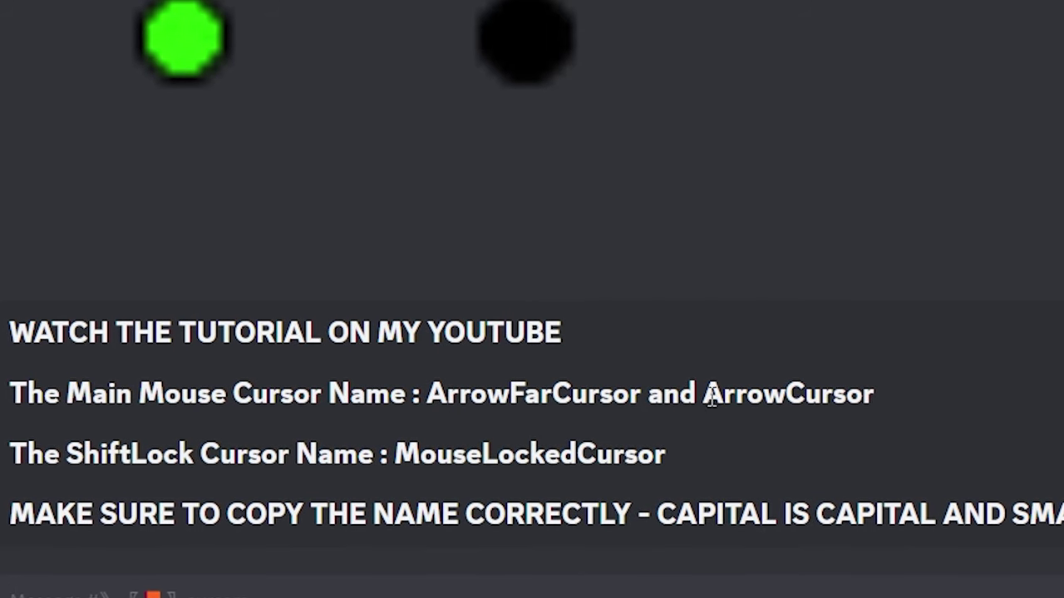
pyautogui.doubleClick(520, 385)
pyautogui.hotkey('ctrl', 'c')
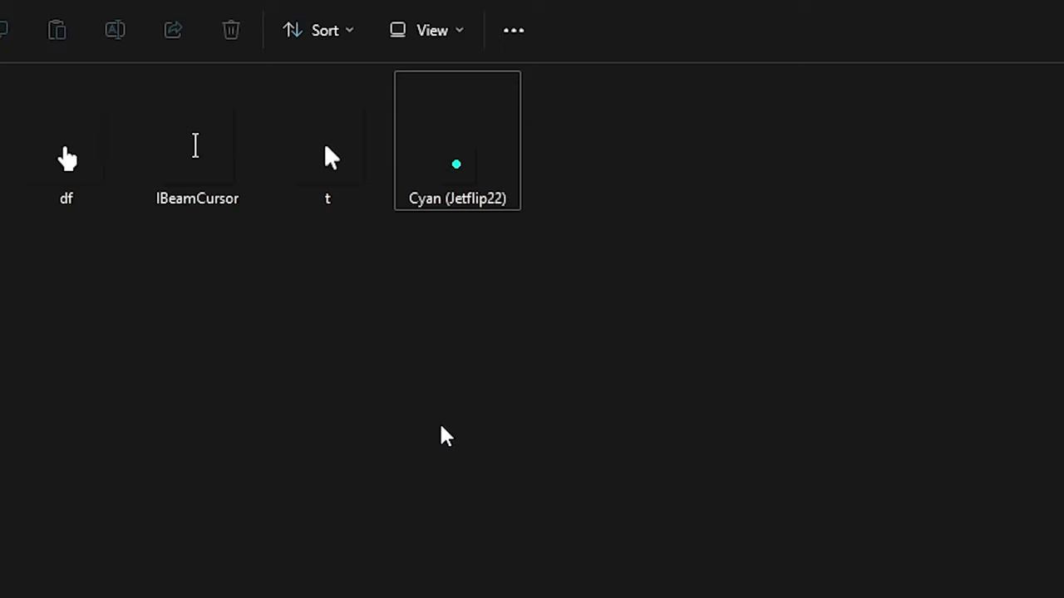
# Step: Rename the Cyan cursor image by pasting ArrowFarCursor as its name
pyautogui.click(452, 185)
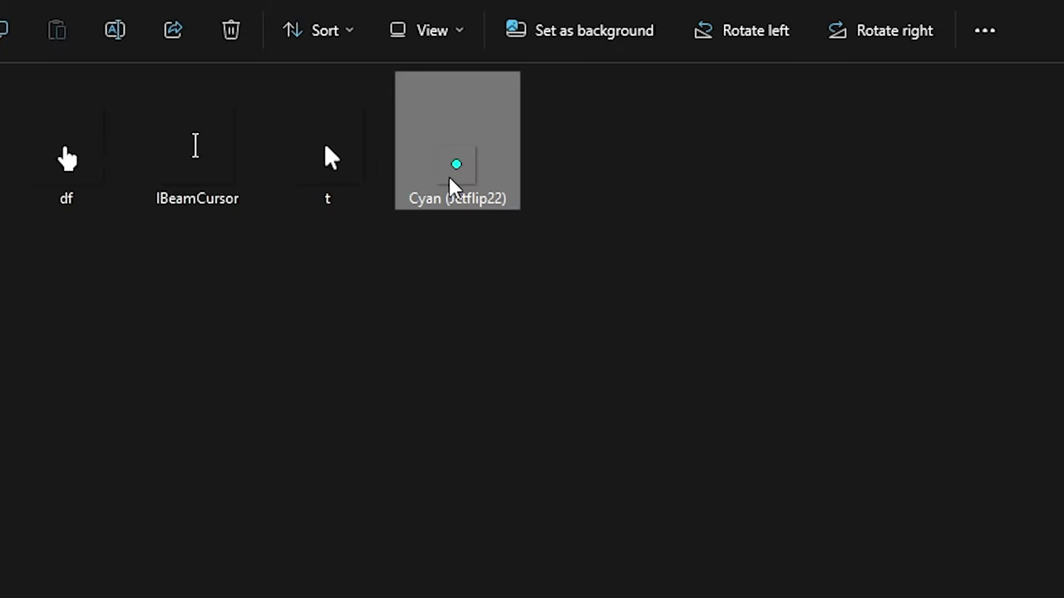
pyautogui.rightClick(453, 185)
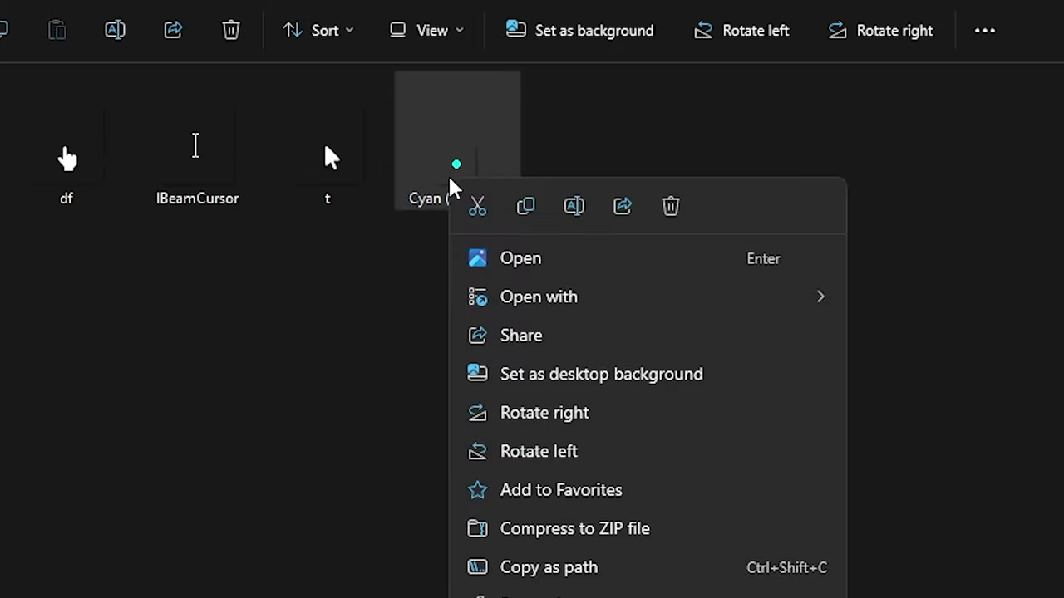
pyautogui.click(574, 208)
pyautogui.hotkey('ctrl', 'v')
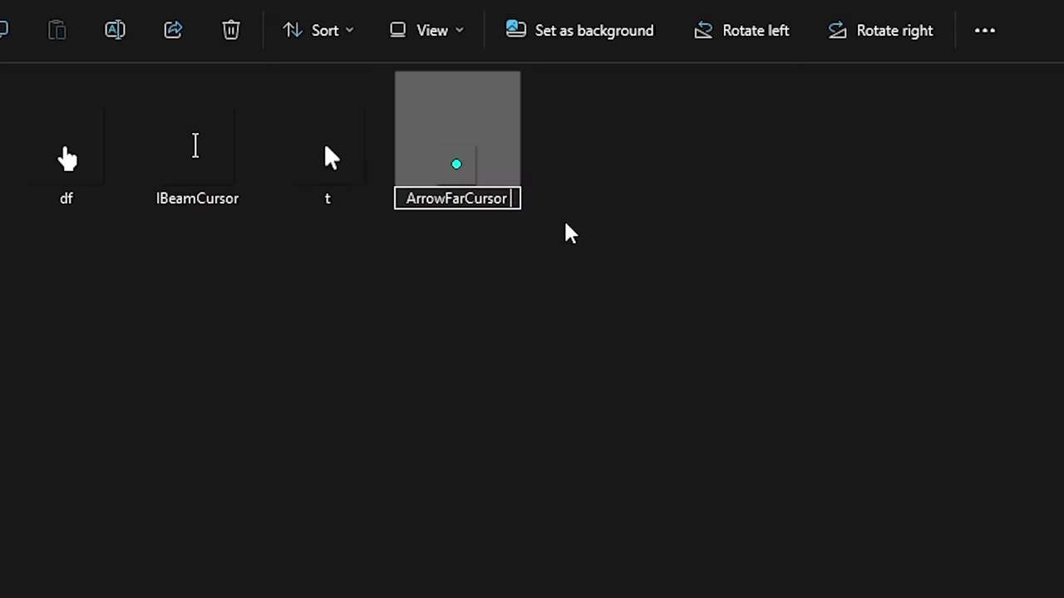
# Step: Confirm the ArrowFarCursor name, drag a second cyan image into KeyboardMouse, and select ArrowCursor in Discord
pyautogui.press('Return')
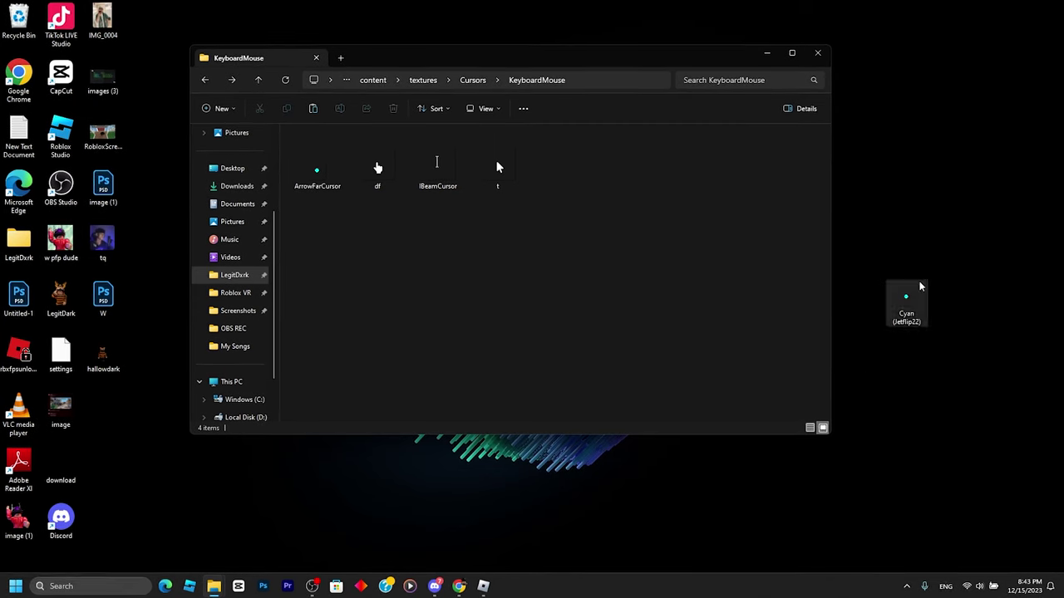
pyautogui.moveTo(920, 286); pyautogui.dragTo(545, 222)
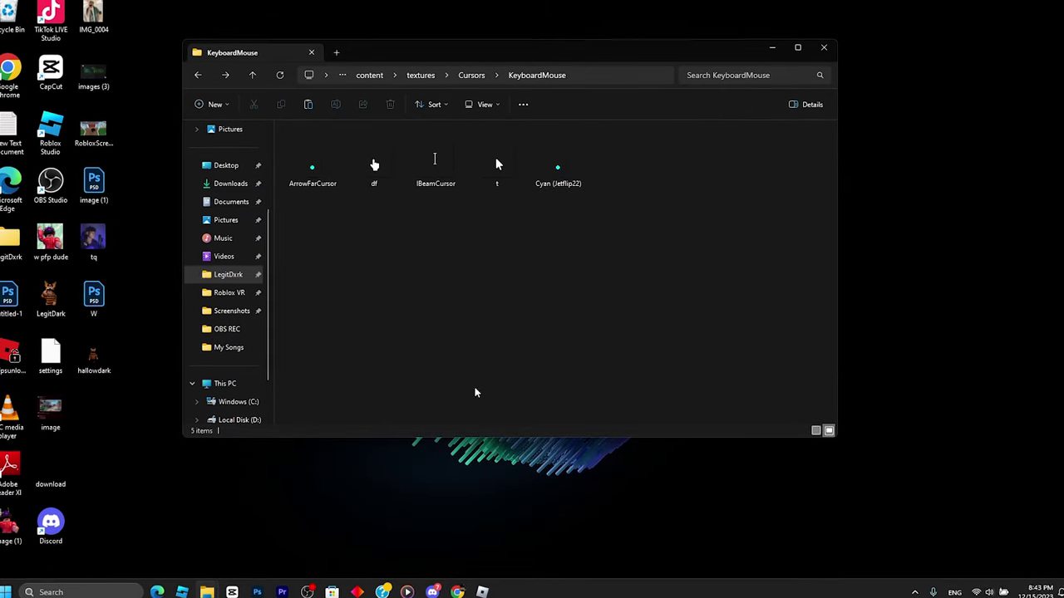
pyautogui.click(432, 592)
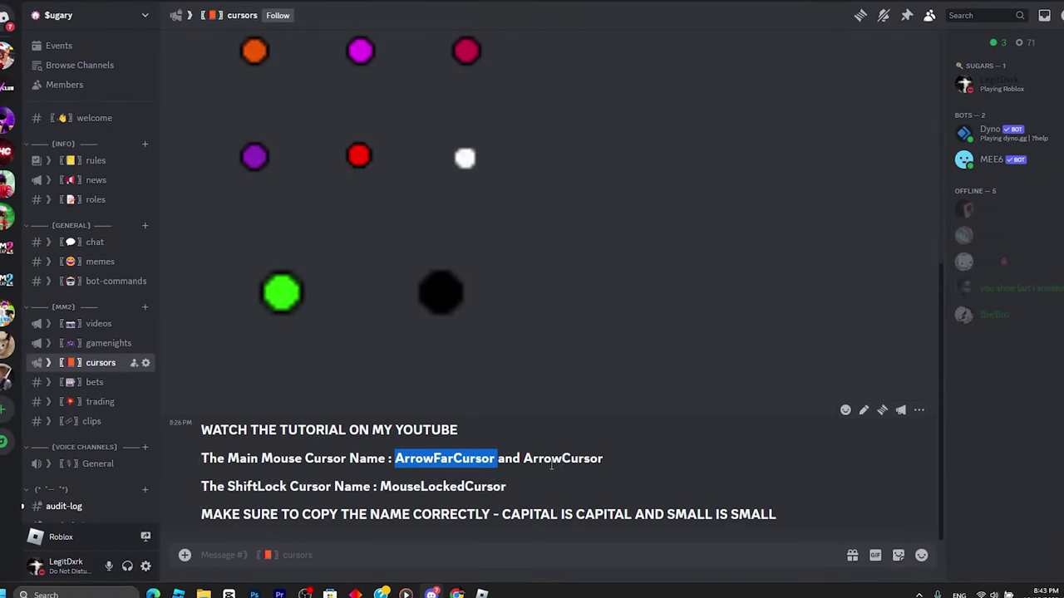
pyautogui.doubleClick(563, 458)
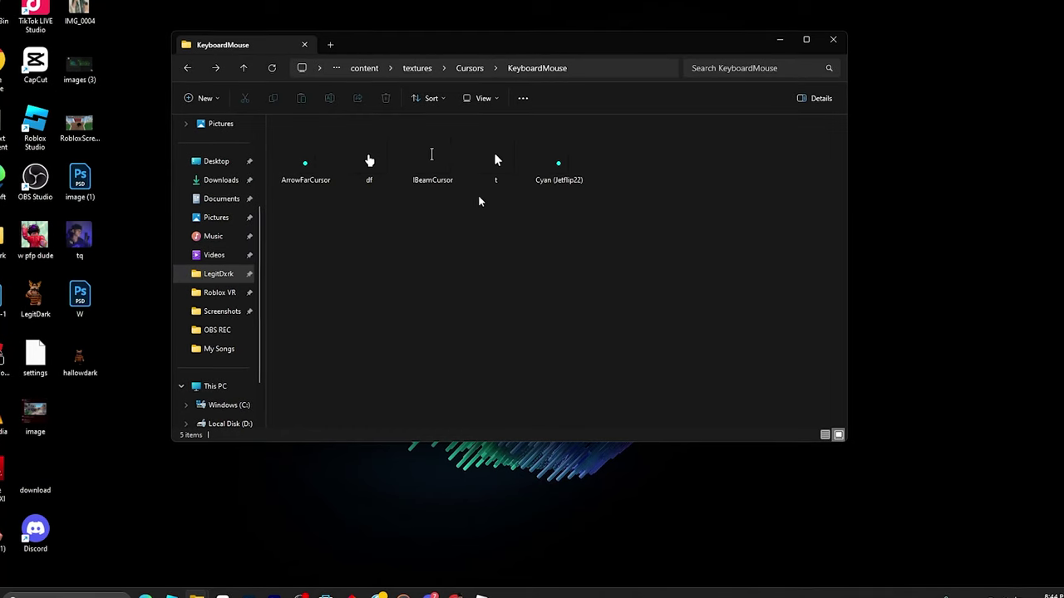
# Step: Rename the Cyan (Jetflip22) file to ArrowCursor
pyautogui.click(559, 166)
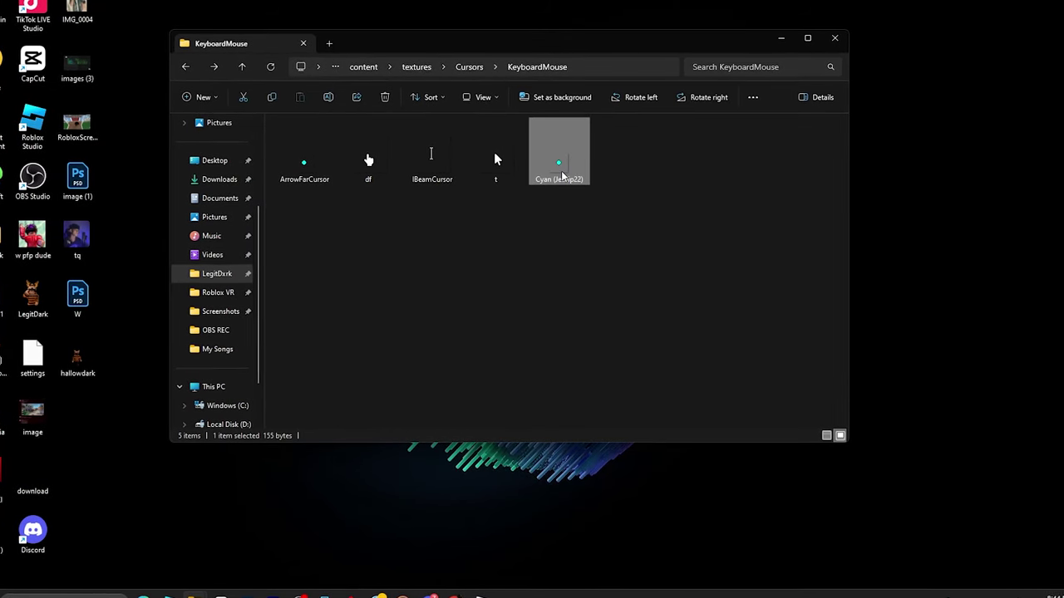
pyautogui.rightClick(575, 180)
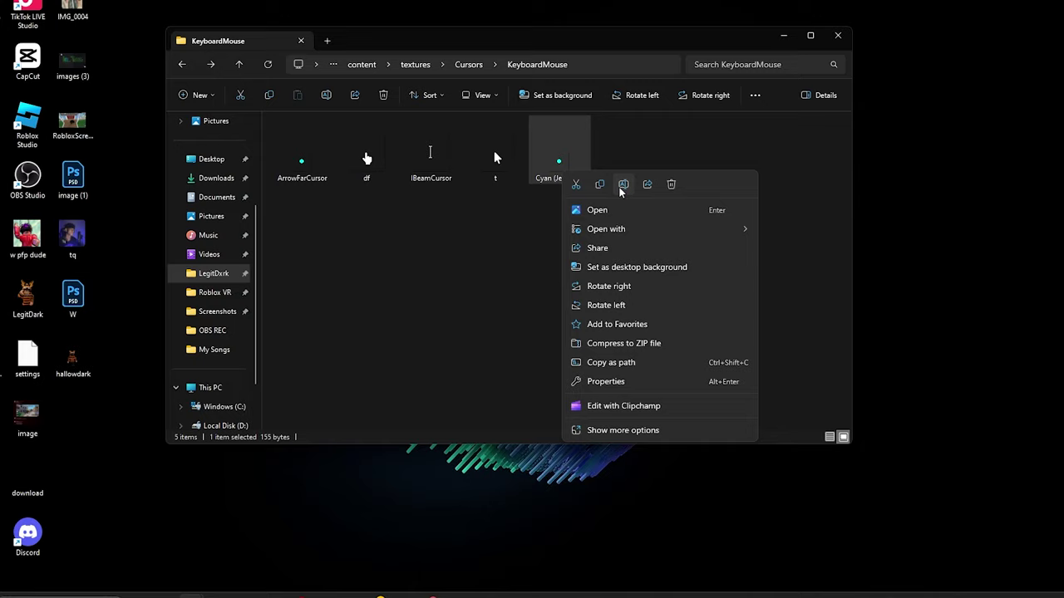
pyautogui.click(623, 184)
pyautogui.write('ArrowCursor')
pyautogui.press('Return')
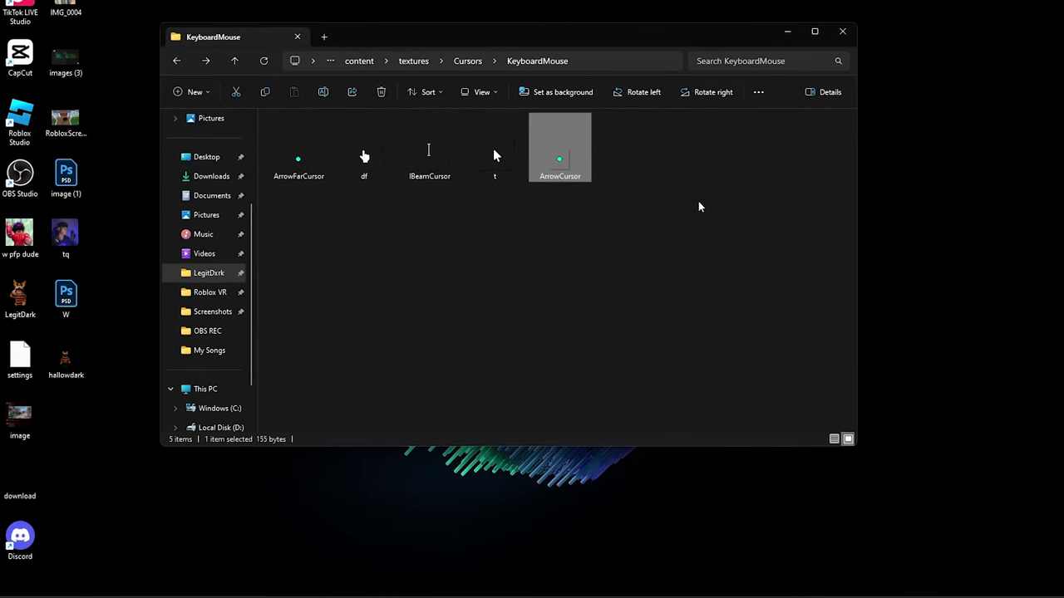
pyautogui.click(684, 161)
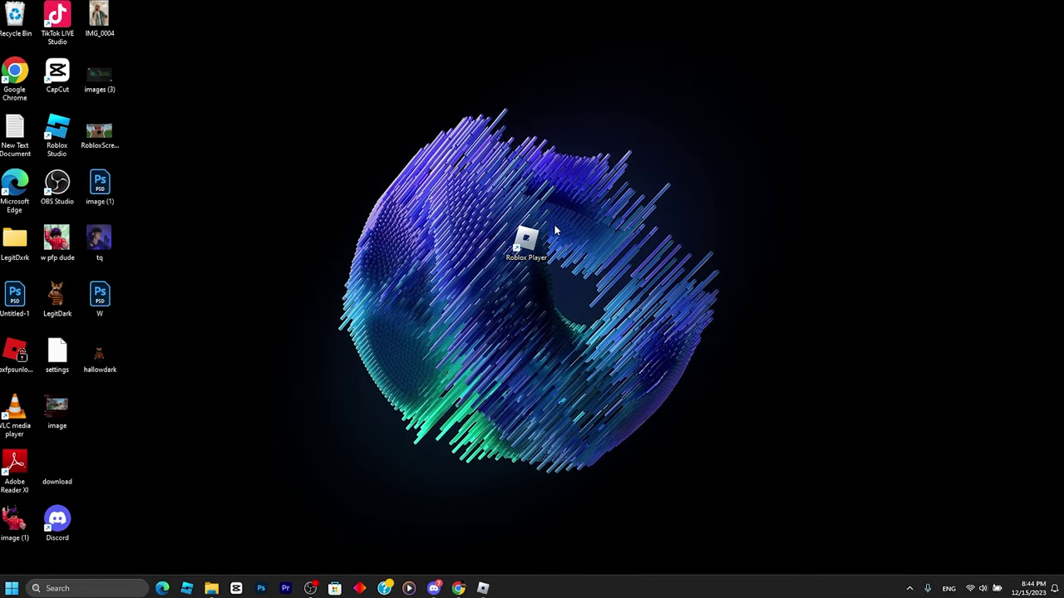
# Step: Open content\textures from the Roblox Player's file location and scroll down to MouseLockedCursor
pyautogui.rightClick(533, 243)
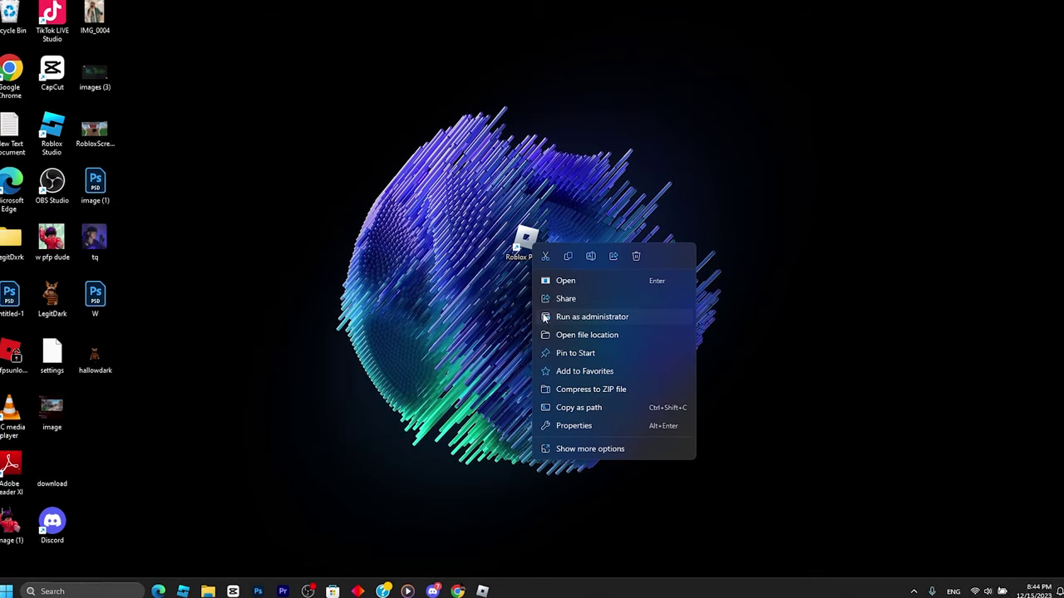
pyautogui.click(587, 335)
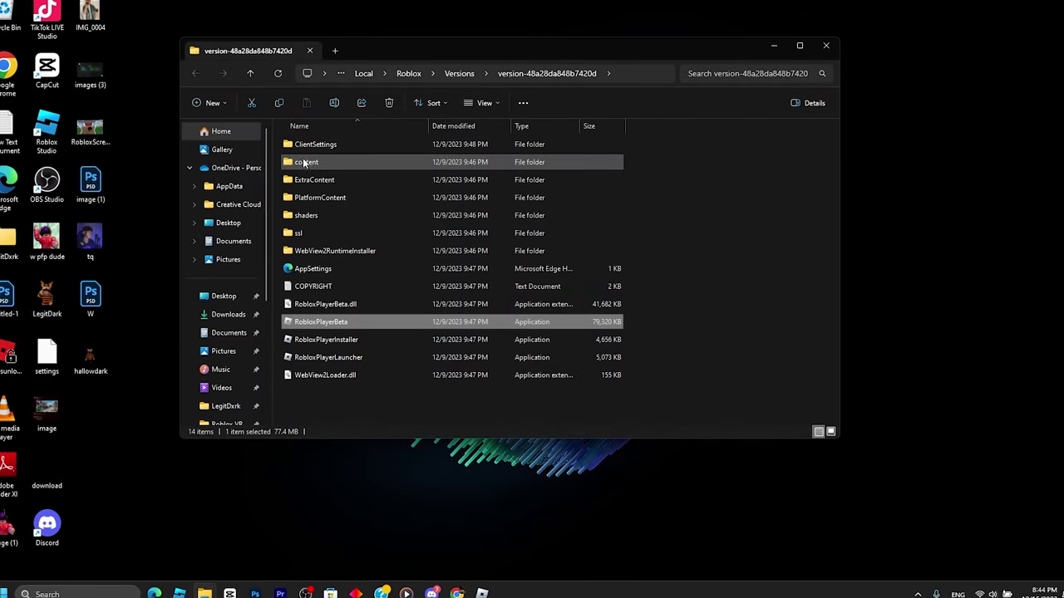
pyautogui.click(311, 164)
pyautogui.doubleClick(306, 163)
pyautogui.doubleClick(307, 251)
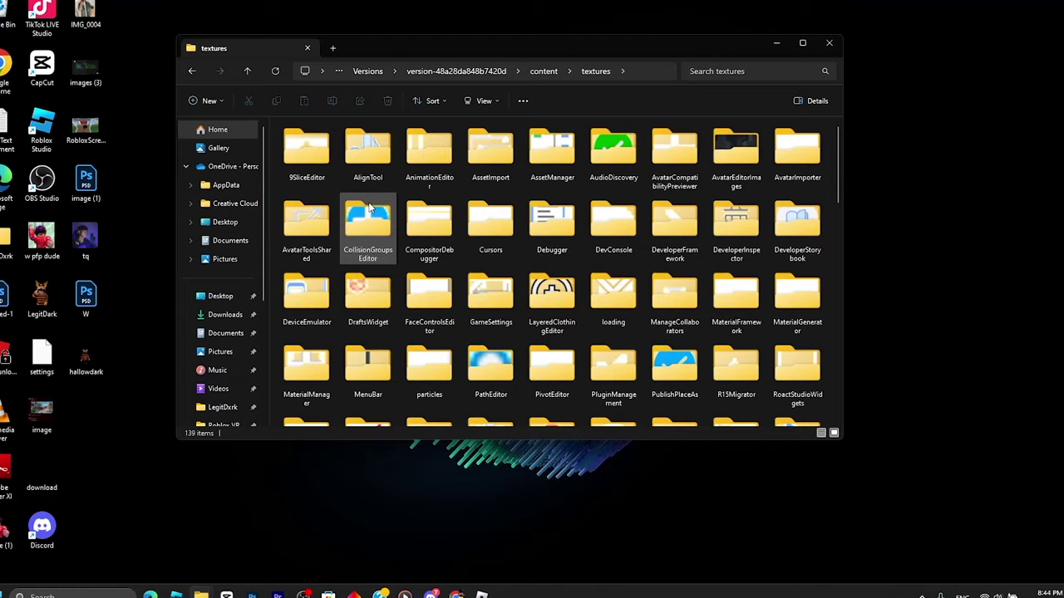
pyautogui.scroll(-15, 586, 256)
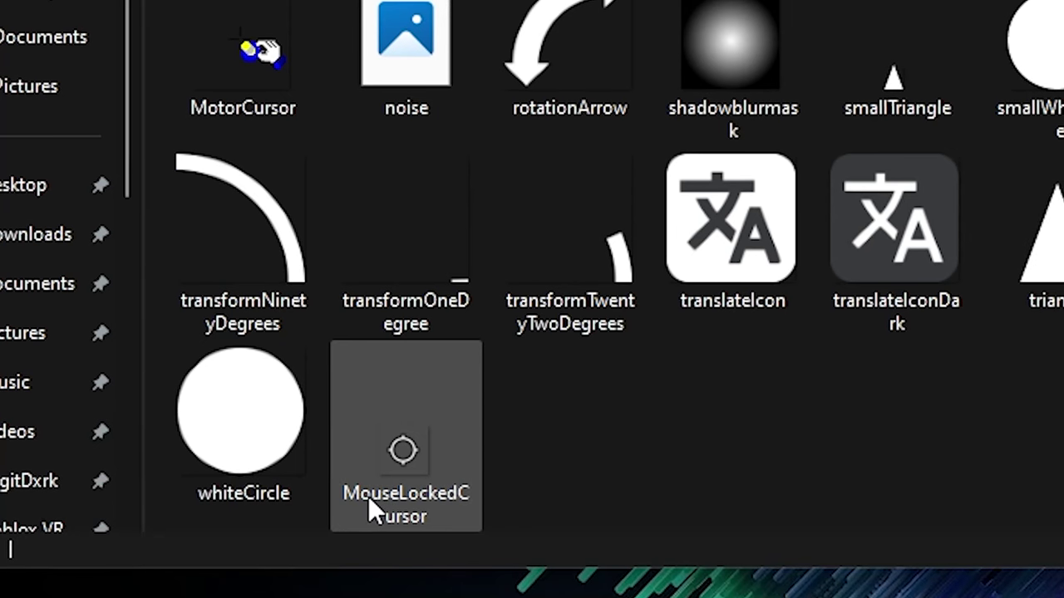
pyautogui.moveTo(371, 416)
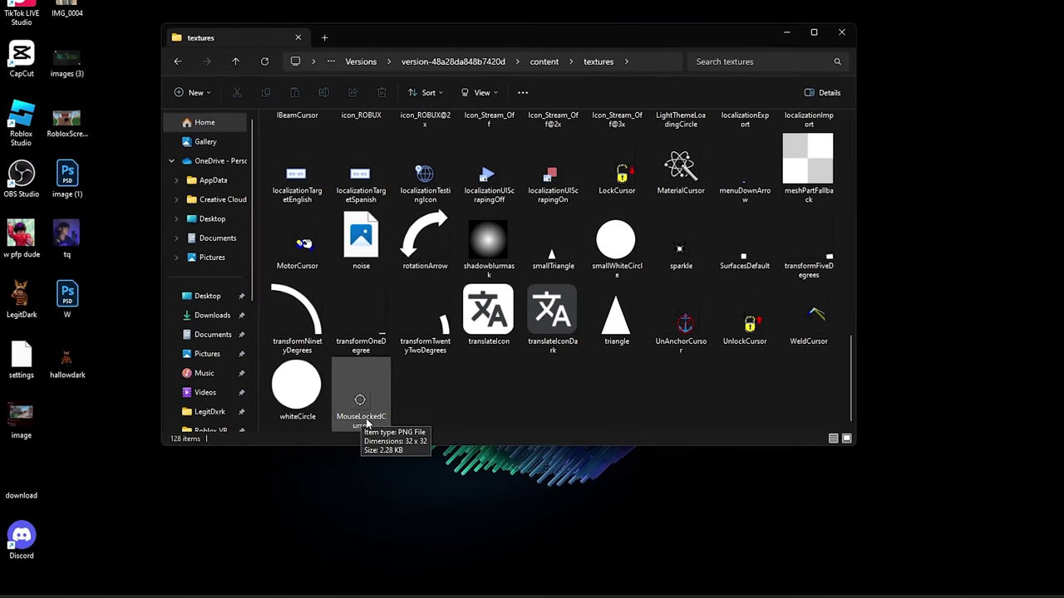
# Step: Move the original MouseLockedCursor onto the desktop and drag the Red (Jetflip22) image into textures
pyautogui.click(418, 502)
pyautogui.moveTo(366, 423); pyautogui.dragTo(906, 295)
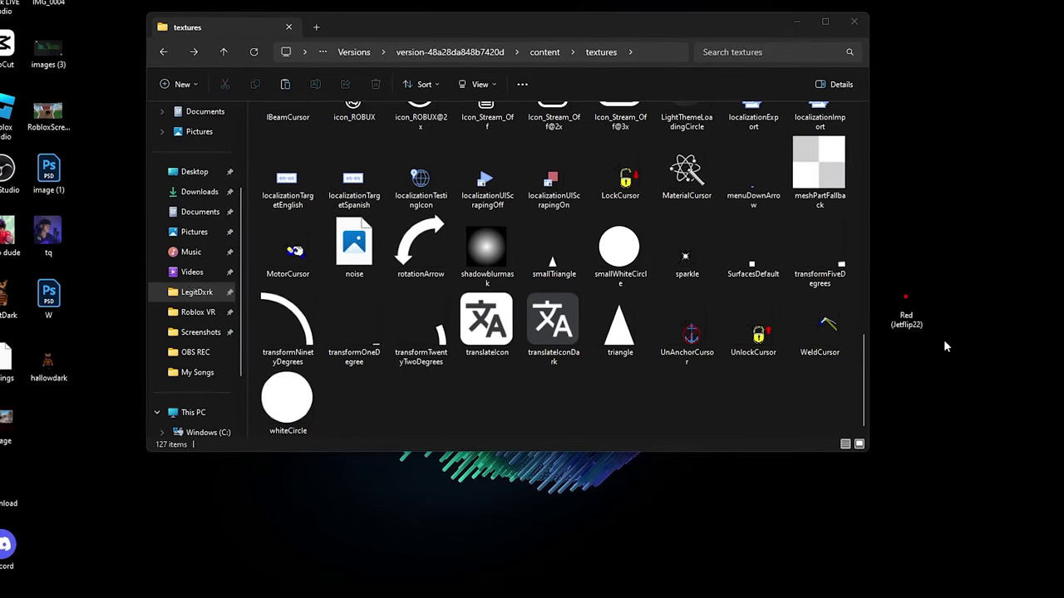
pyautogui.moveTo(906, 303); pyautogui.dragTo(435, 403)
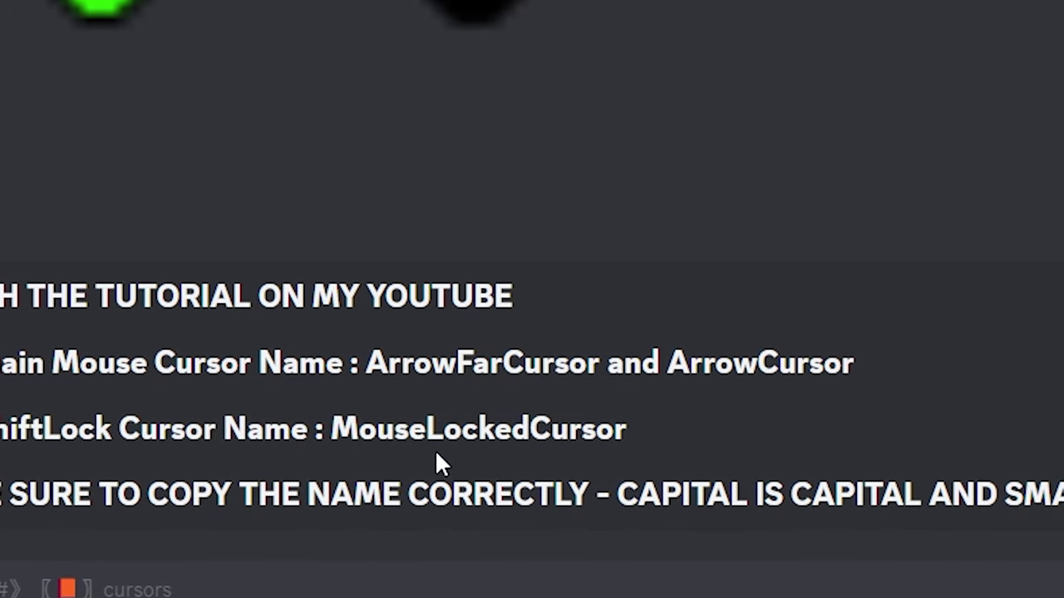
# Step: Rename the Red (Jetflip22) file to MouseLockedCursor using the name copied from Discord
pyautogui.doubleClick(513, 434)
pyautogui.hotkey('ctrl', 'c')
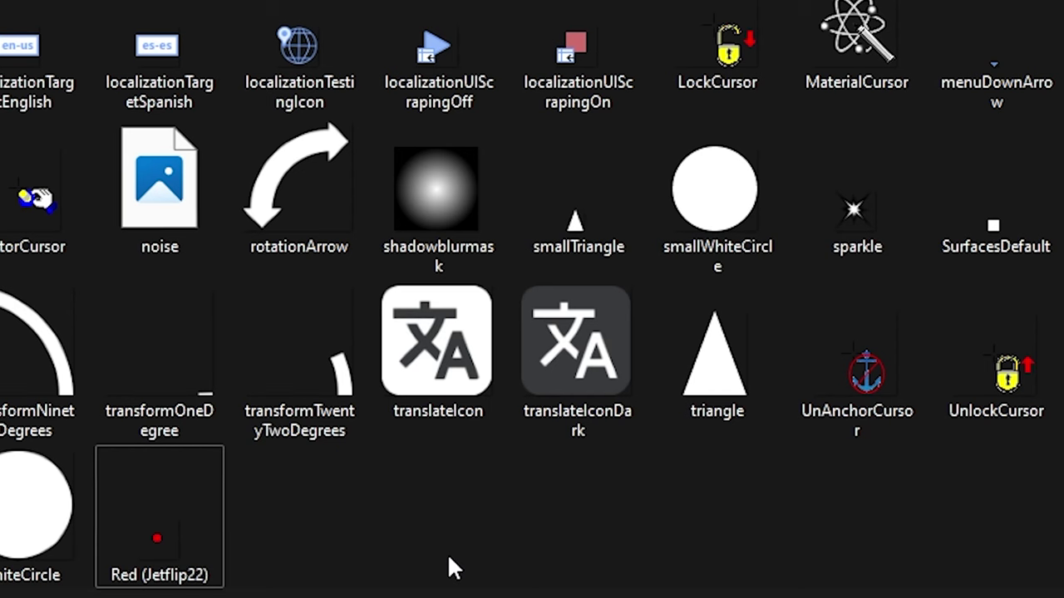
pyautogui.click(143, 530)
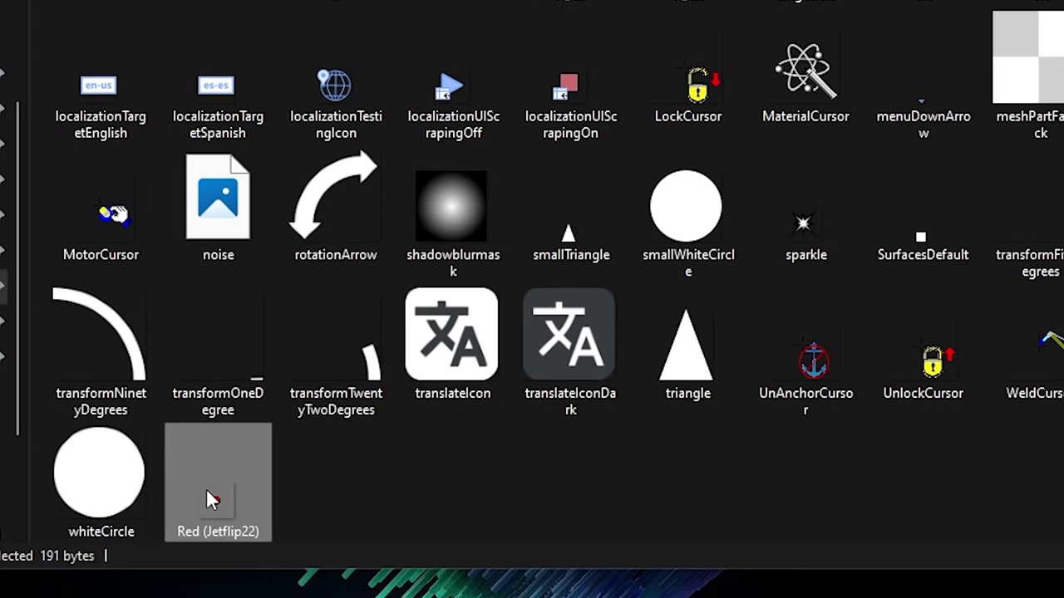
pyautogui.rightClick(143, 537)
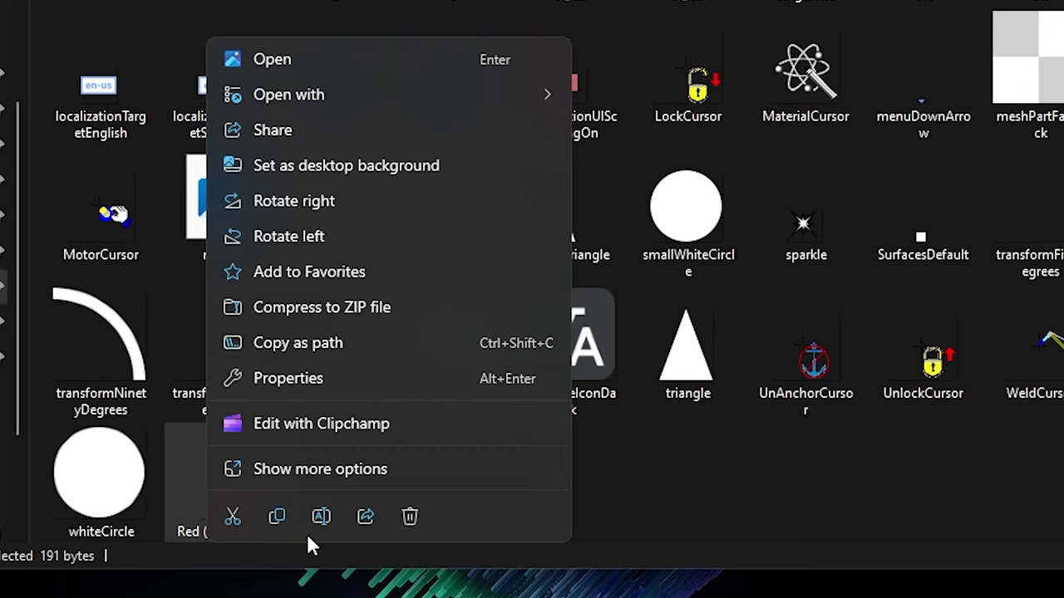
pyautogui.click(321, 516)
pyautogui.hotkey('ctrl', 'v')
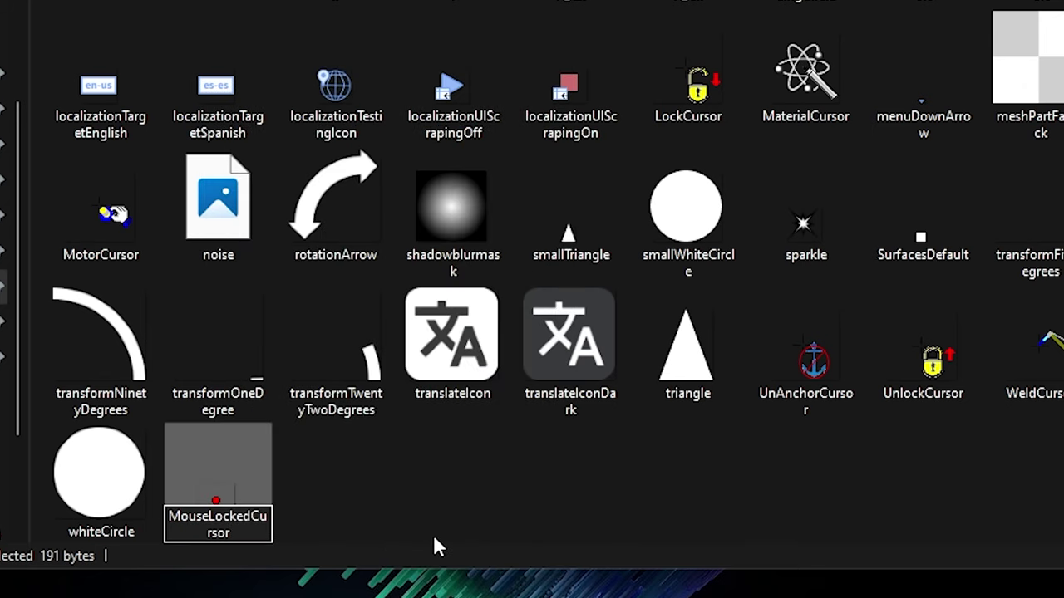
pyautogui.press('Return')
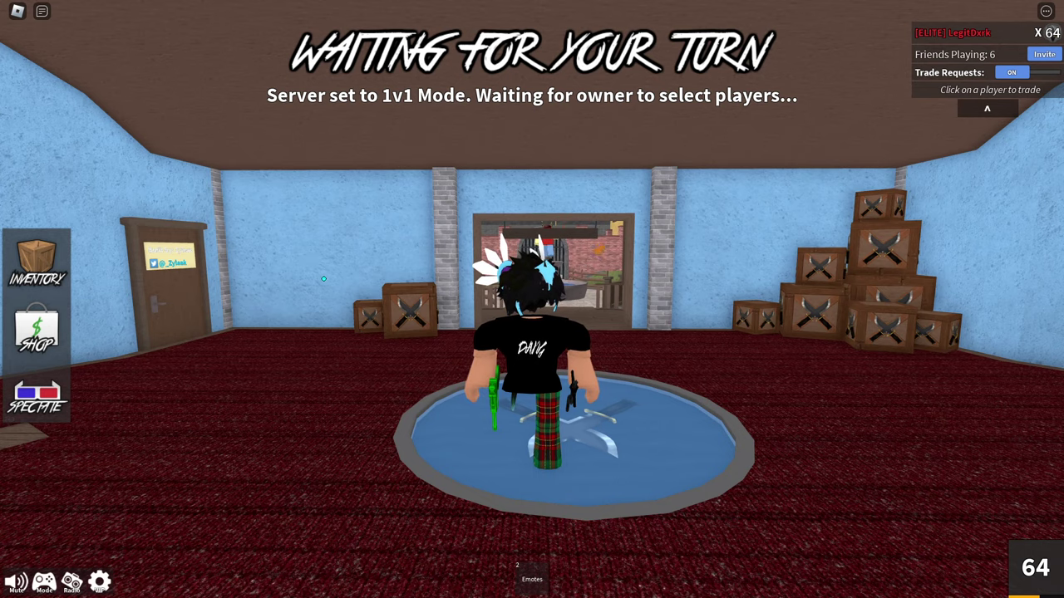
pyautogui.press('shift')
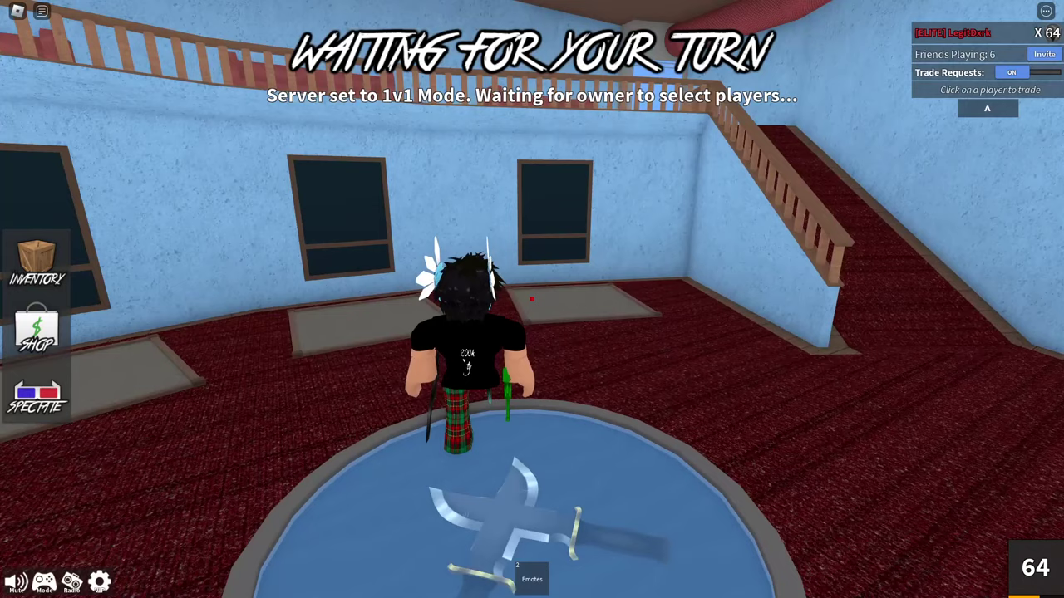
pyautogui.press('a')
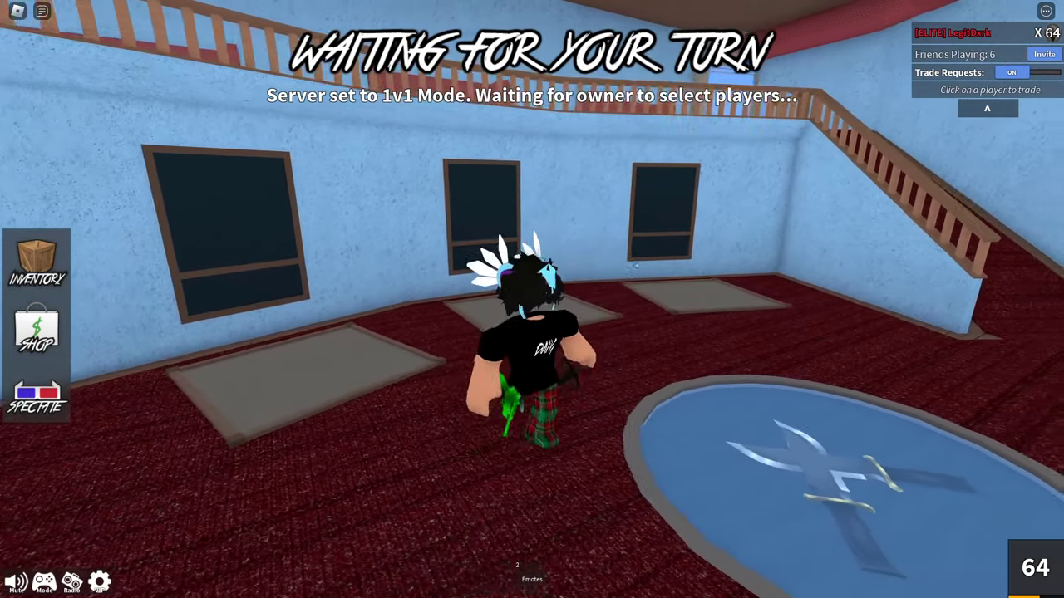
pyautogui.press('a')
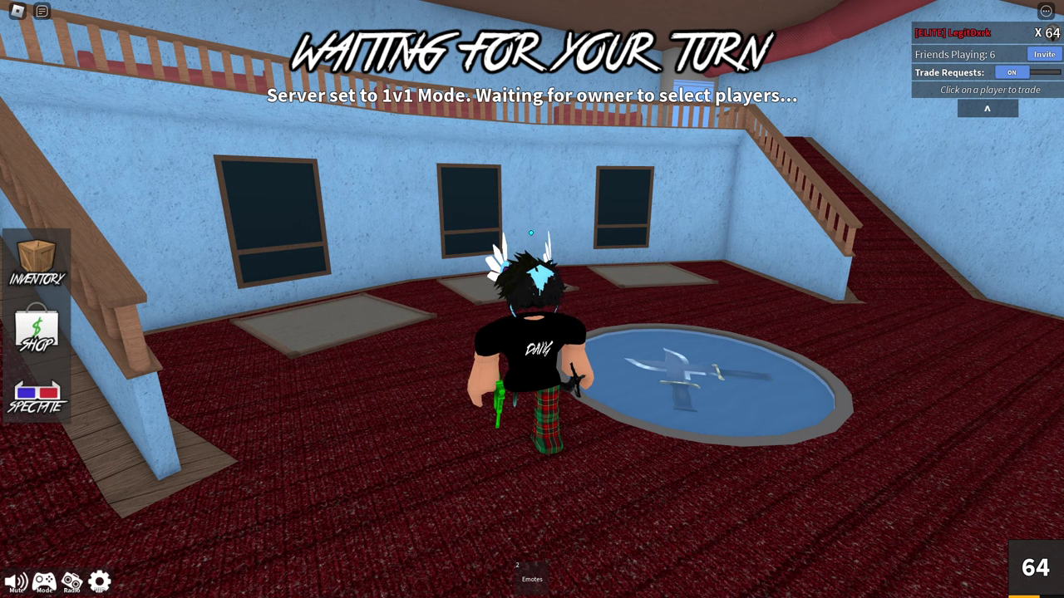
pyautogui.press('a')
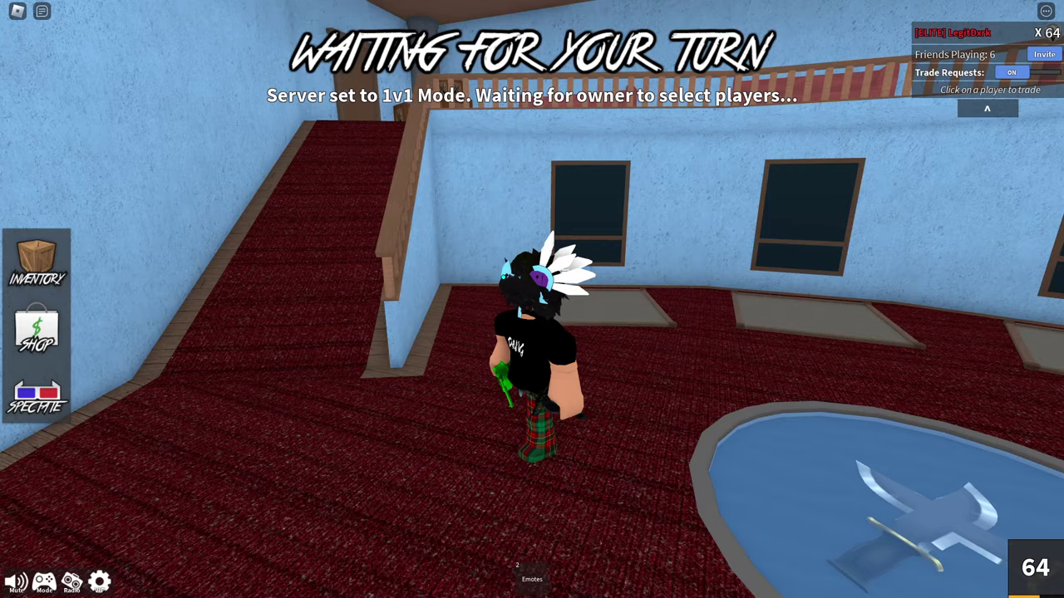
pyautogui.press('a')
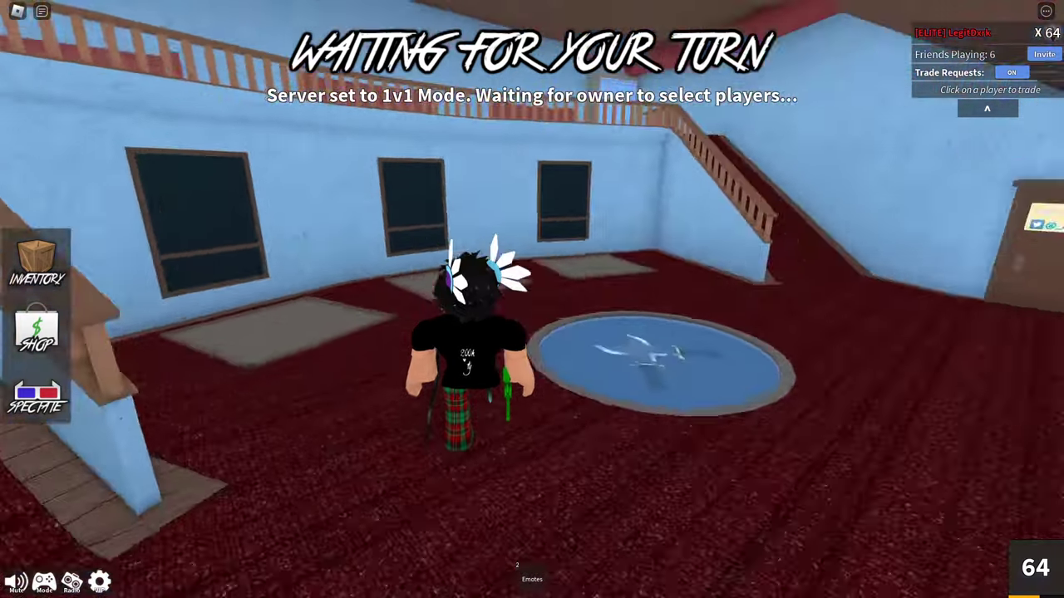
pyautogui.press('d')
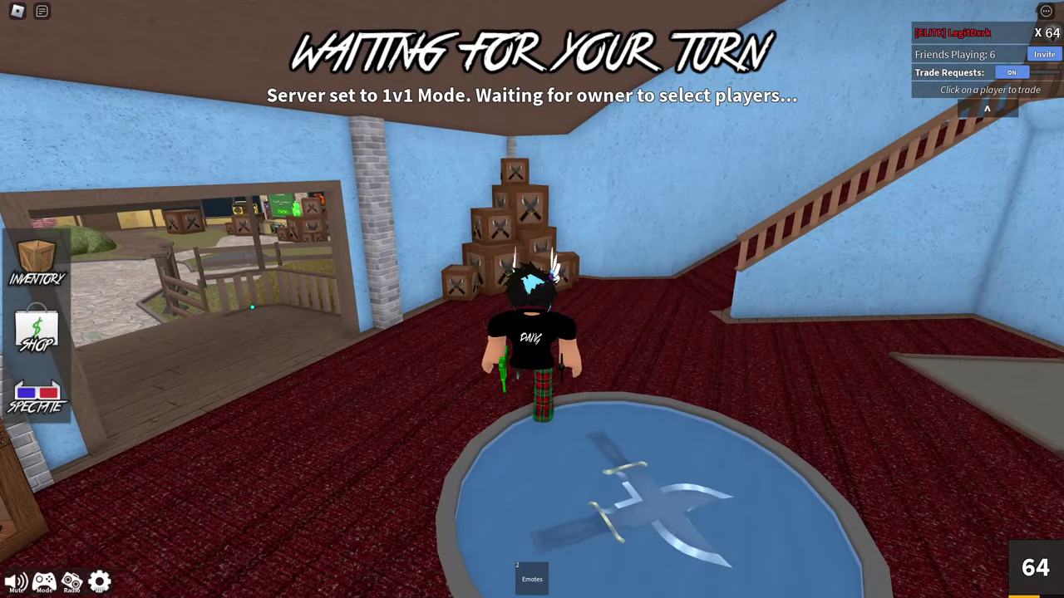